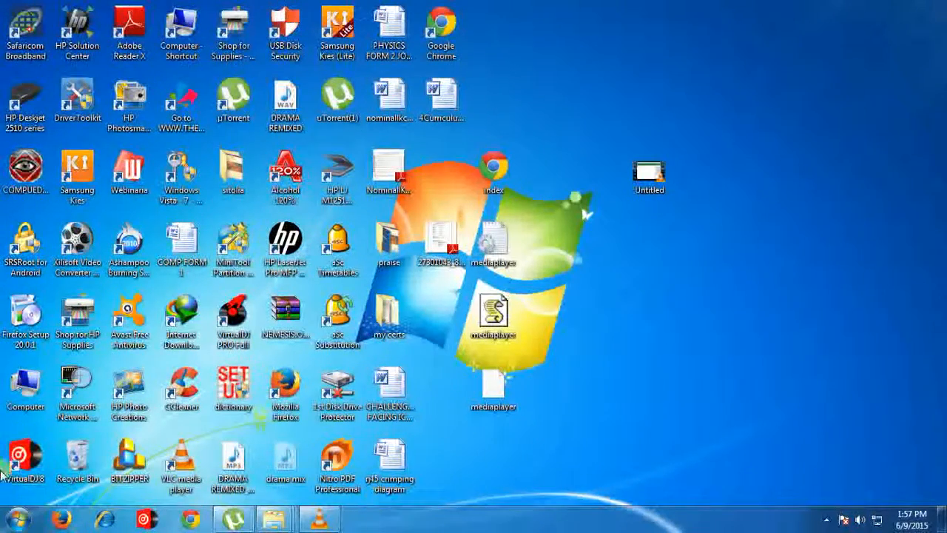
Step: Open Wireless Network Watcher, examine the Samsung Electronics device in the list of connected devices, and minimize the window
{"action": "left_click", "coordinate": [16, 520]}
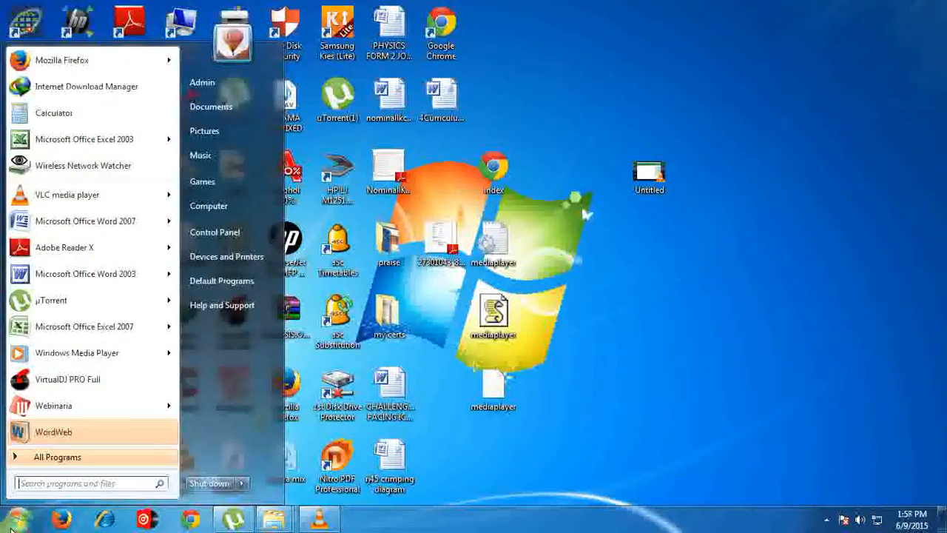
{"action": "left_click", "coordinate": [82, 165]}
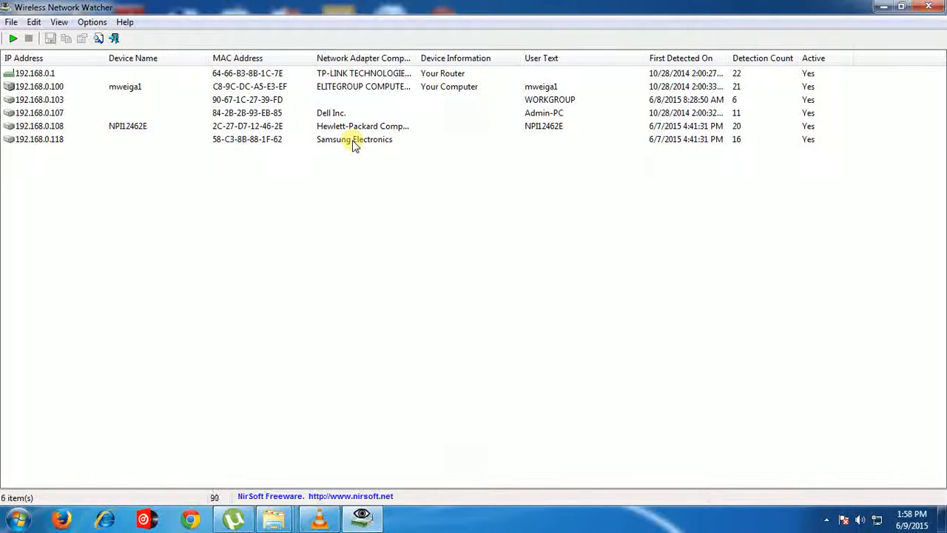
{"action": "left_click", "coordinate": [52, 142]}
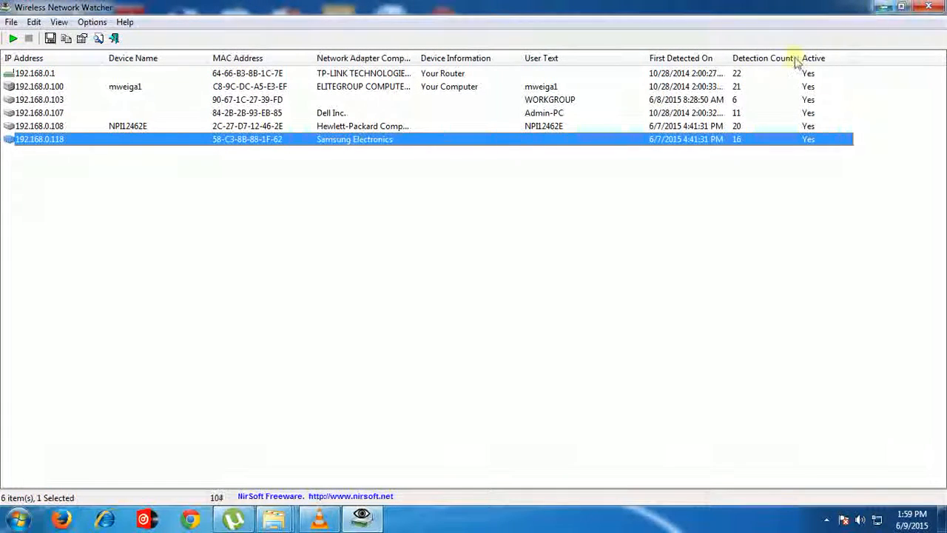
{"action": "left_click", "coordinate": [882, 9]}
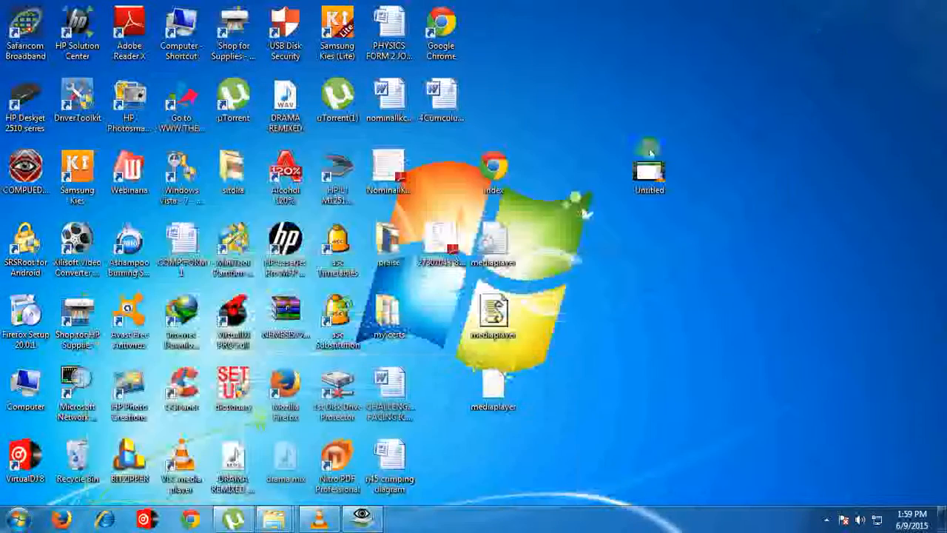
Step: Open Google Chrome and go to the router's address 192.168.0.1
{"action": "left_click", "coordinate": [190, 522]}
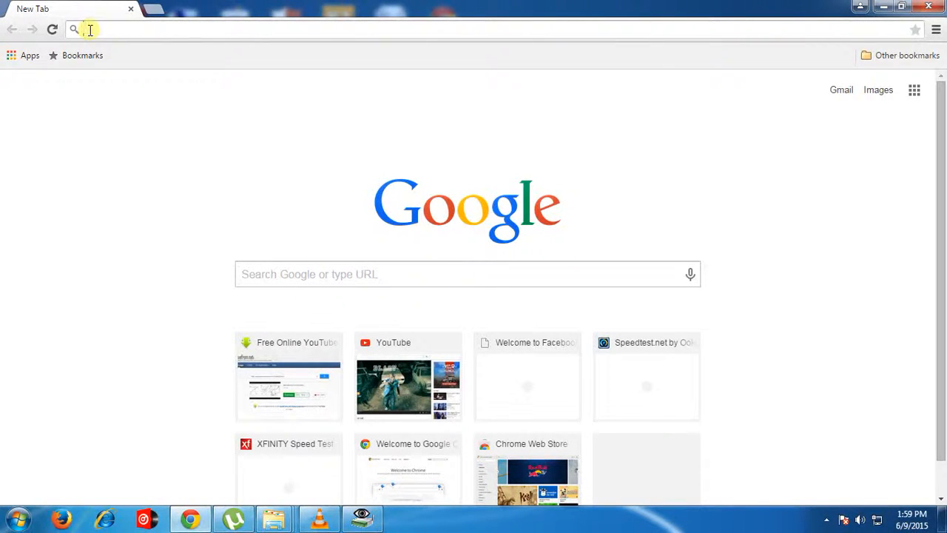
{"action": "type", "text": "1"}
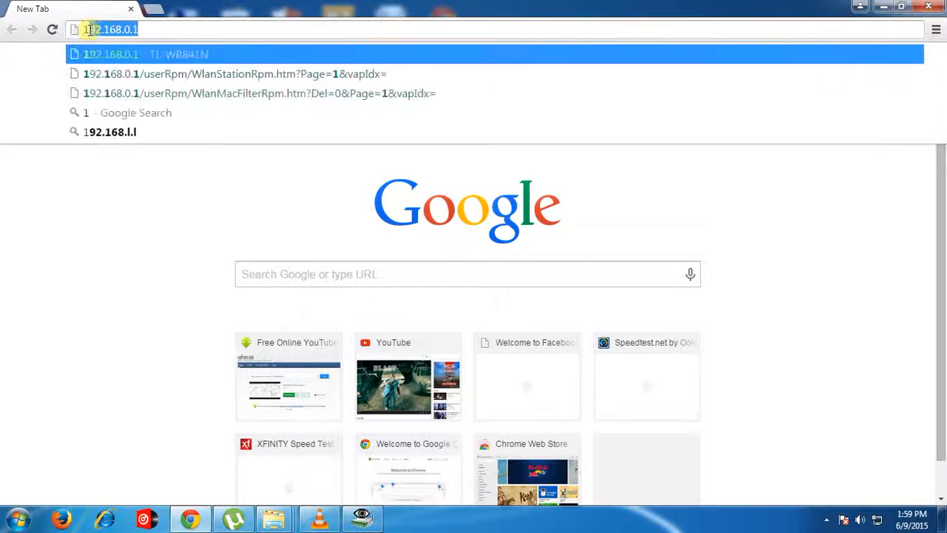
{"action": "type", "text": "92."}
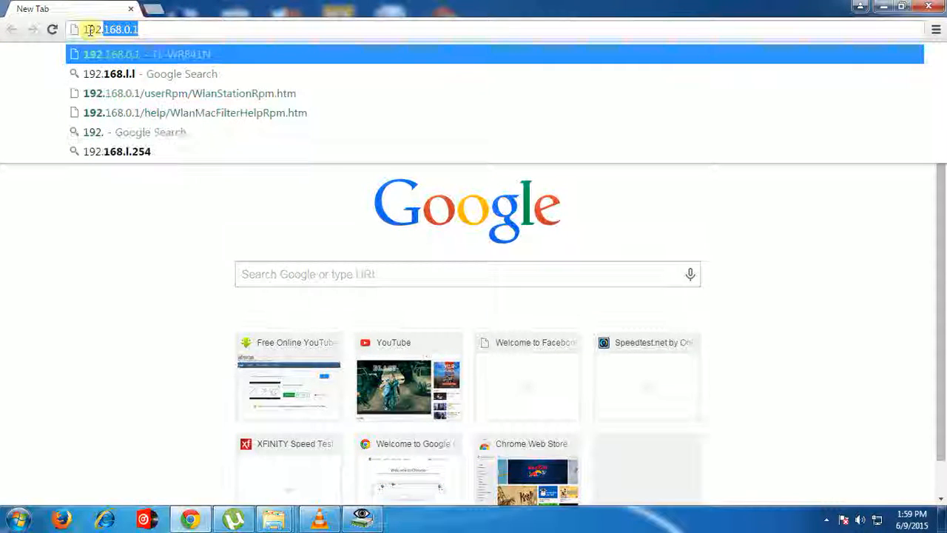
{"action": "type", "text": "168."}
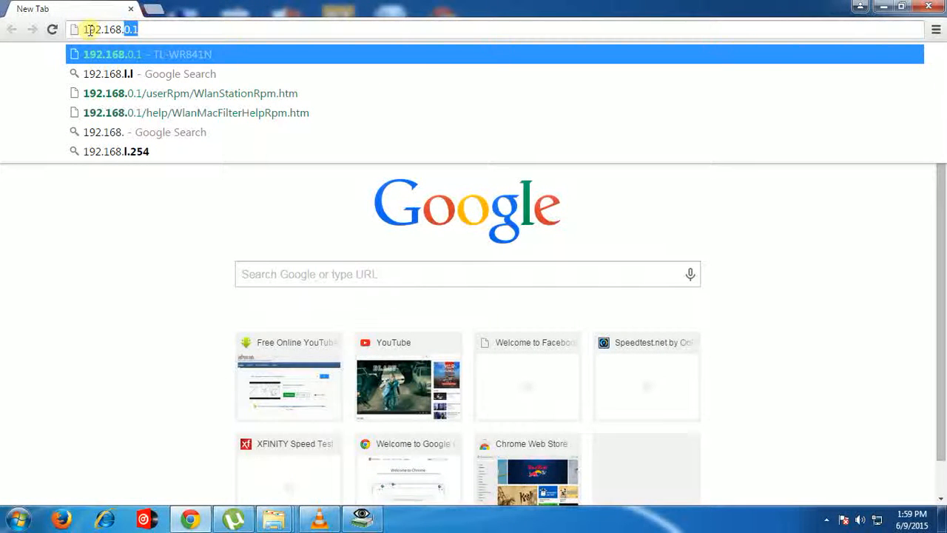
{"action": "type", "text": "0.1"}
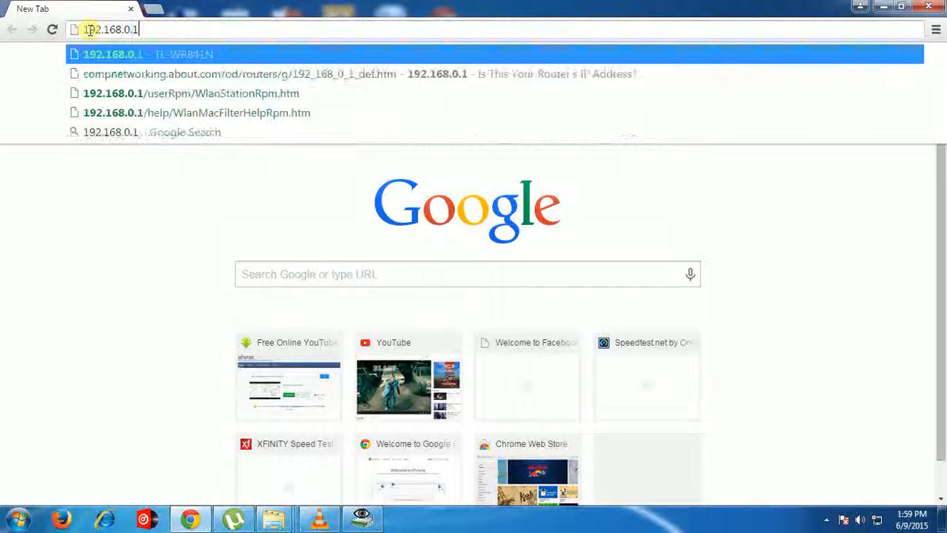
{"action": "key", "text": "Return"}
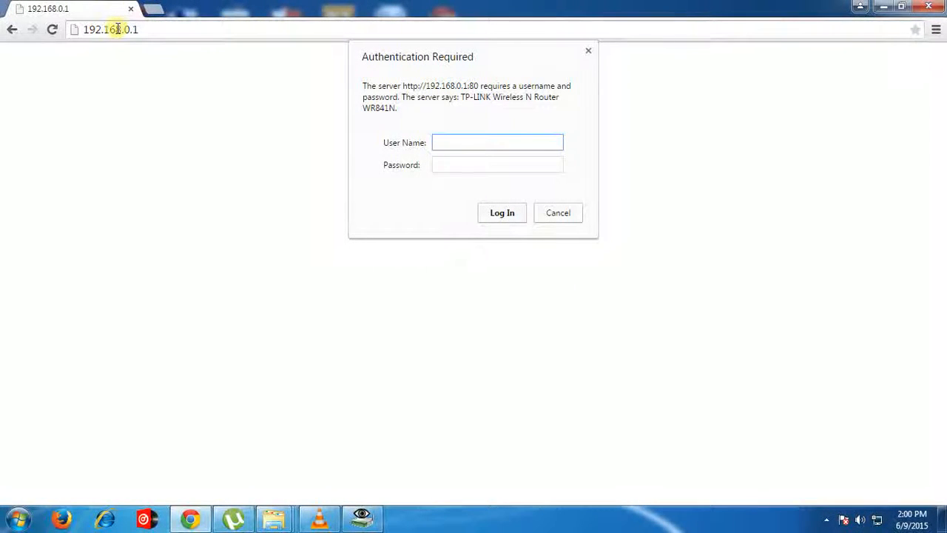
Step: Switch to Wireless Network Watcher and check the IP address of the router's entry
{"action": "left_click", "coordinate": [373, 521]}
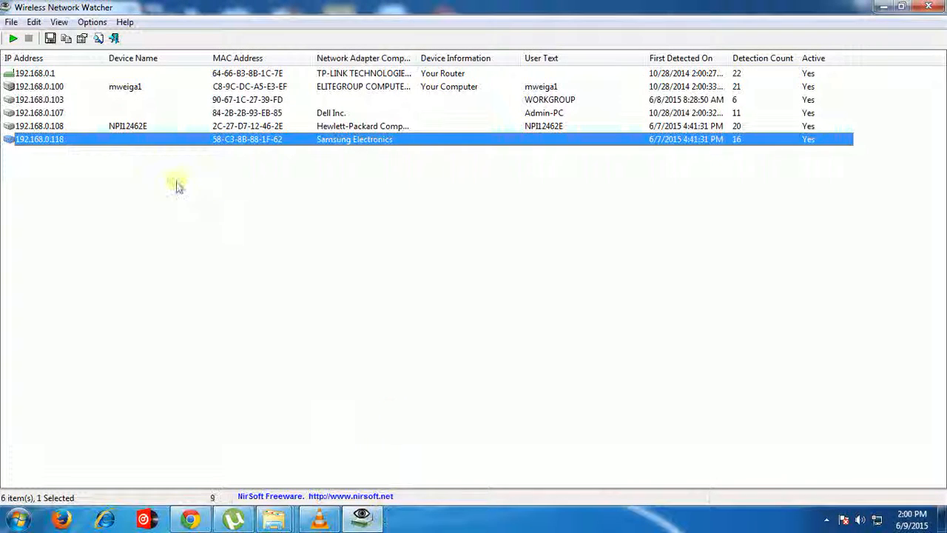
{"action": "left_click", "coordinate": [20, 76]}
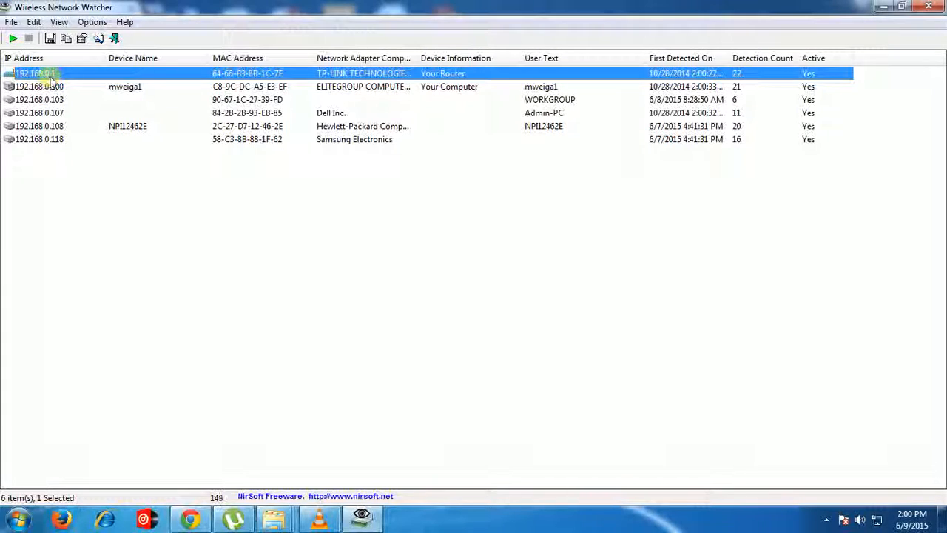
Step: Return to Chrome, log in to the router as admin with the account password, and open its Wireless Statistics page
{"action": "left_click", "coordinate": [178, 522]}
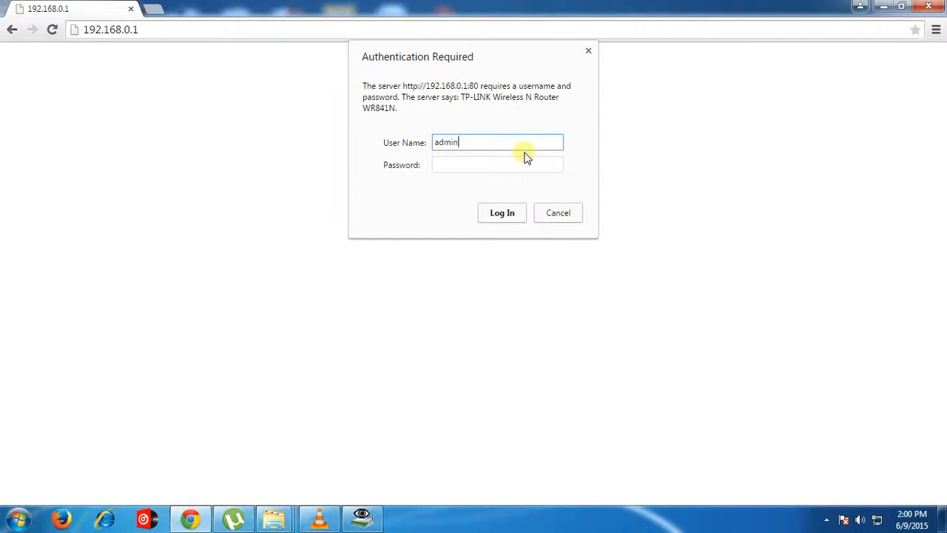
{"action": "left_click", "coordinate": [446, 163]}
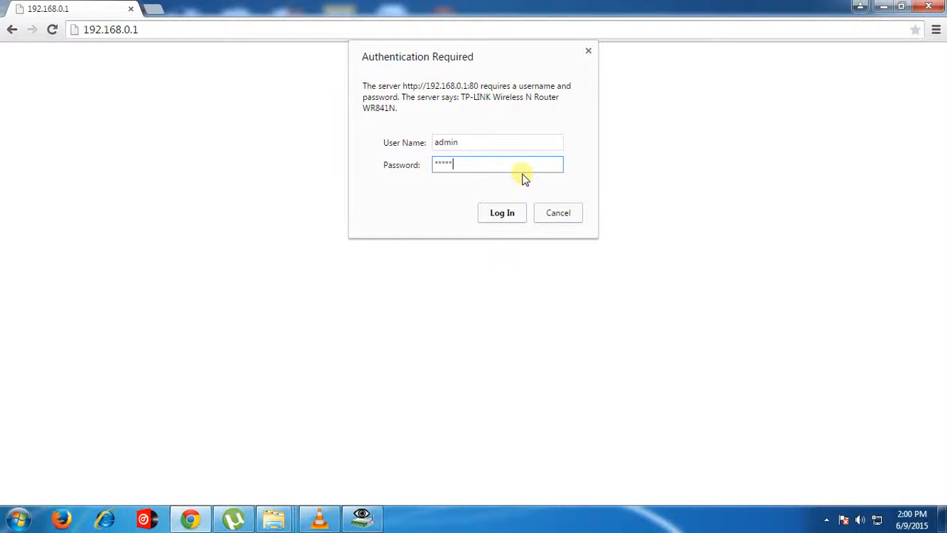
{"action": "left_click", "coordinate": [502, 213]}
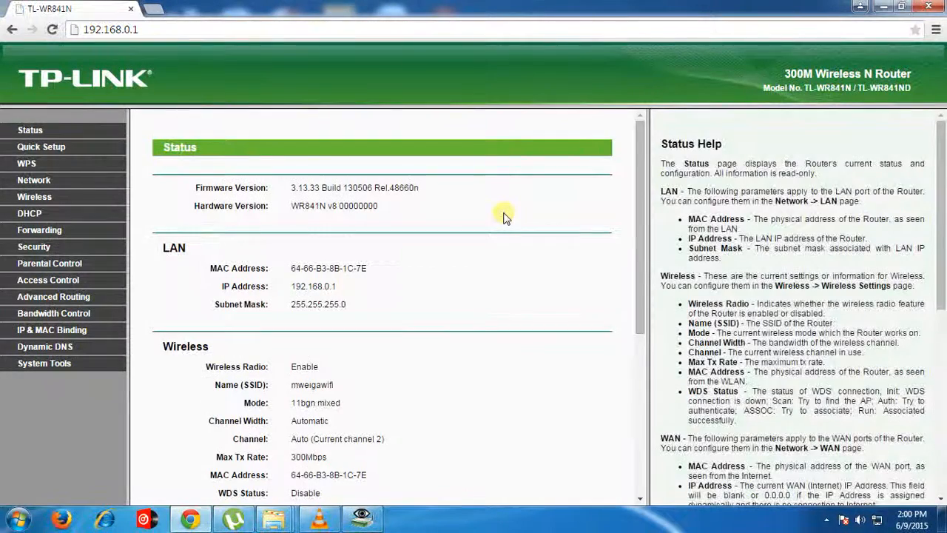
{"action": "left_click", "coordinate": [37, 197]}
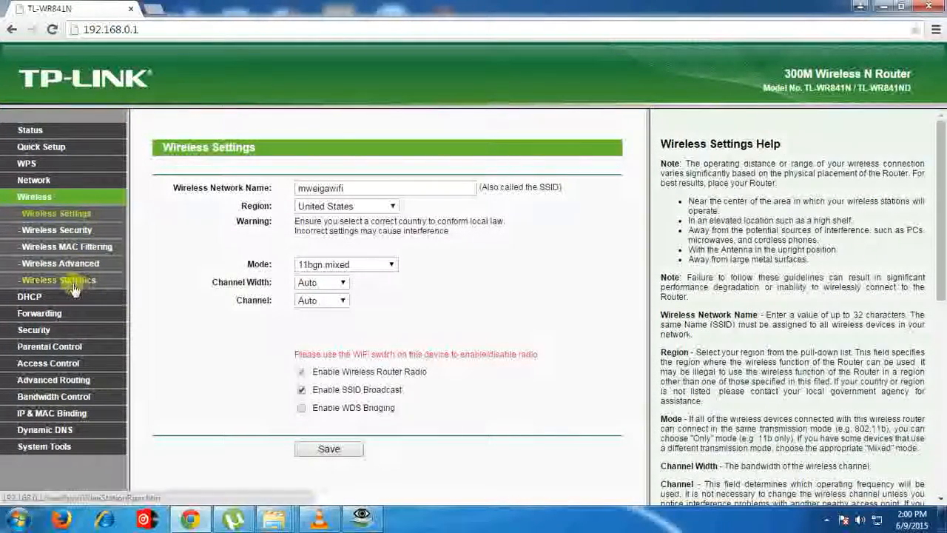
{"action": "left_click", "coordinate": [74, 283]}
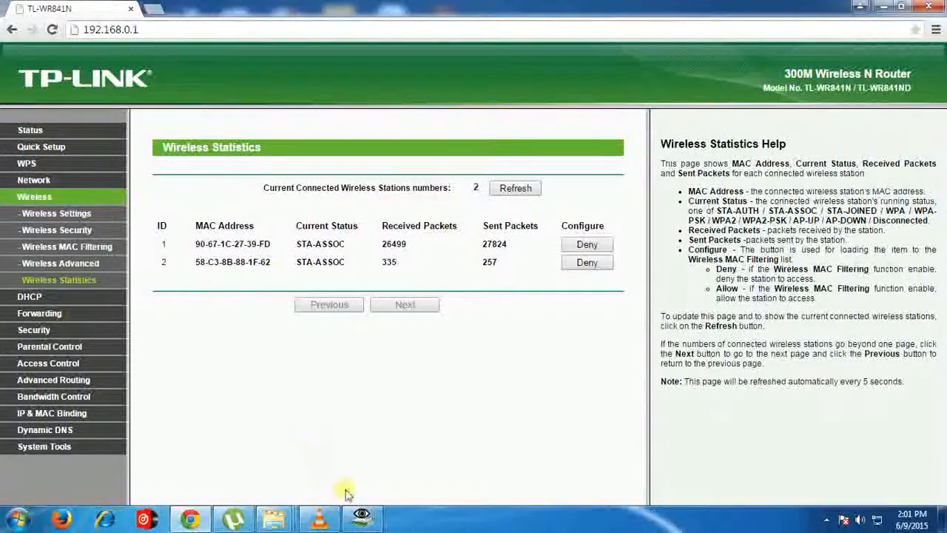
Step: Identify the Samsung Electronics device's MAC address in Wireless Network Watcher and copy the matching address from the router's Wireless Statistics in Chrome
{"action": "mouse_move", "coordinate": [362, 518]}
{"action": "left_click", "coordinate": [368, 466]}
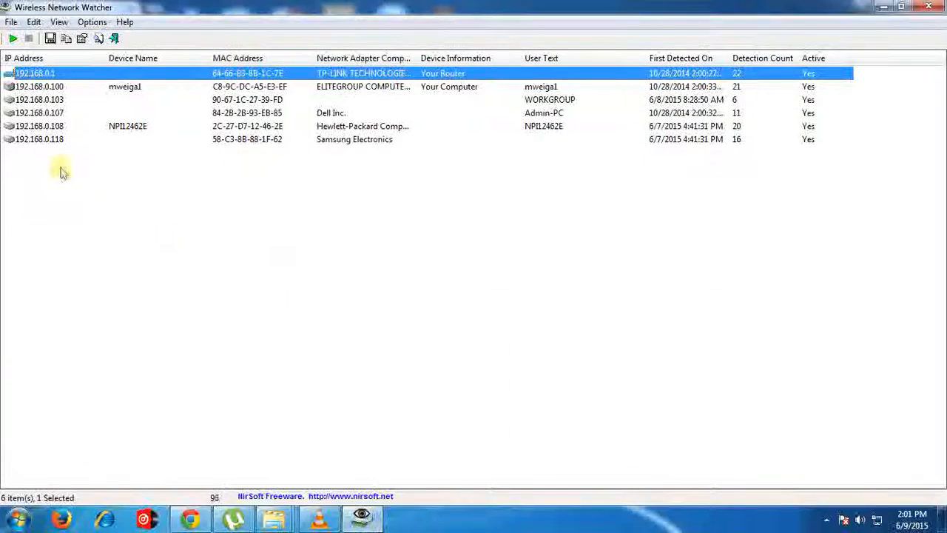
{"action": "left_click", "coordinate": [258, 145]}
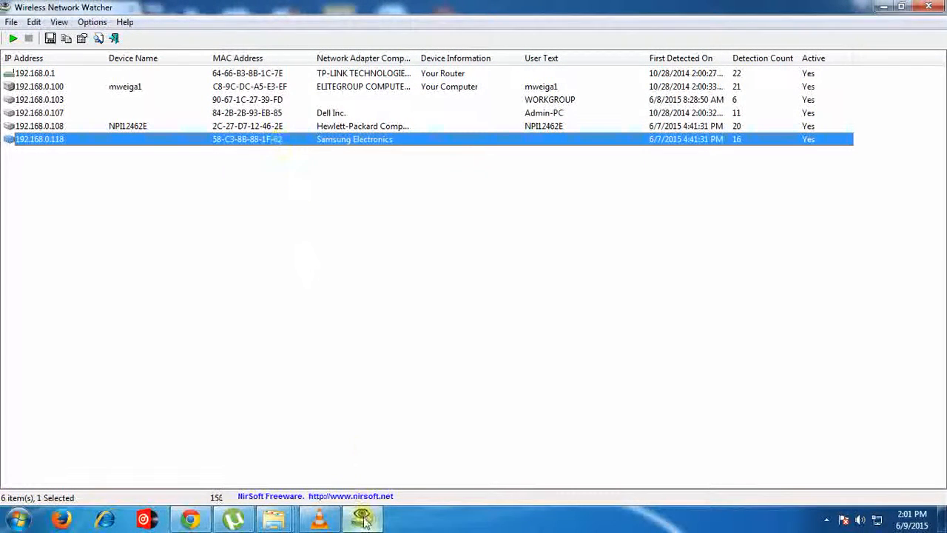
{"action": "left_click", "coordinate": [192, 520]}
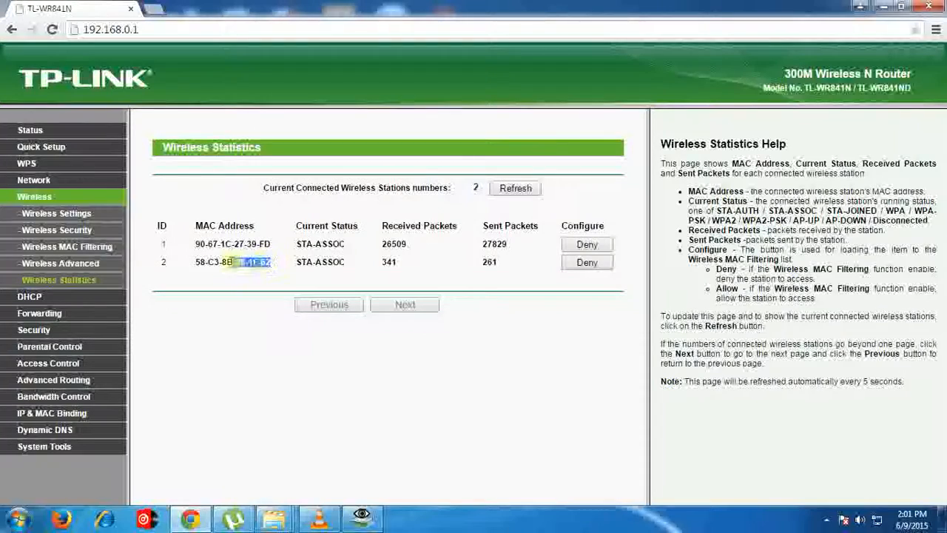
{"action": "left_click_drag", "start_coordinate": [233, 262], "coordinate": [191, 264]}
{"action": "key", "text": "ctrl+c"}
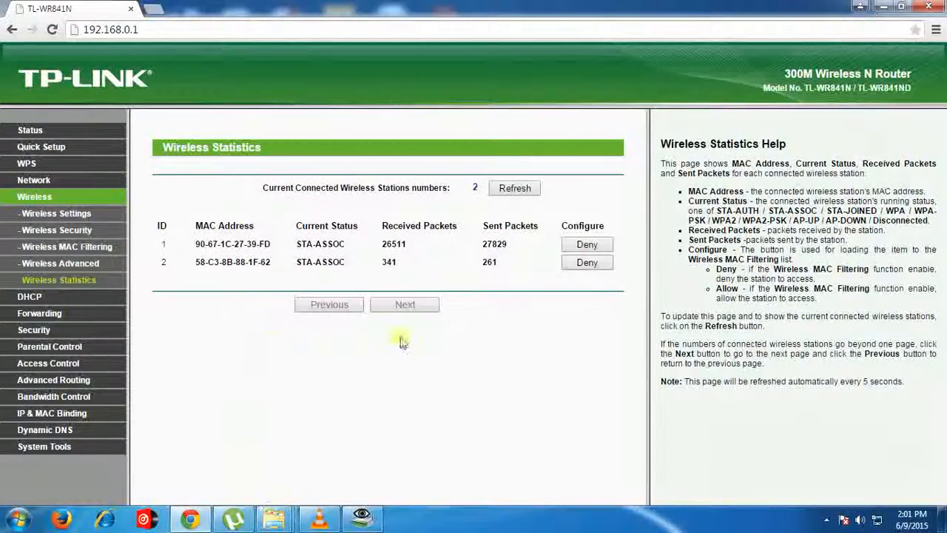
Step: Add and save a Wireless MAC Filtering entry for the address 58-C3-8B-88-1F-62 with the status Enabled
{"action": "left_click", "coordinate": [65, 249]}
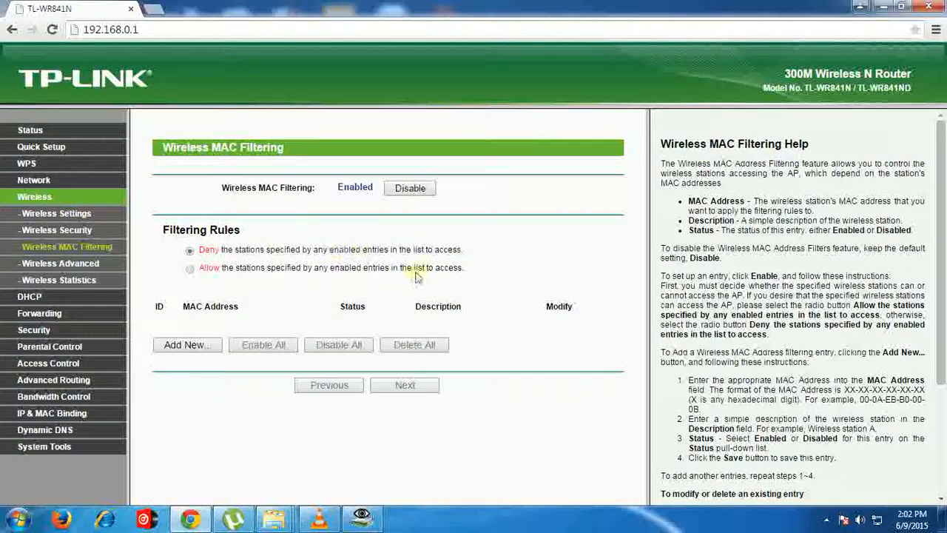
{"action": "left_click", "coordinate": [189, 344]}
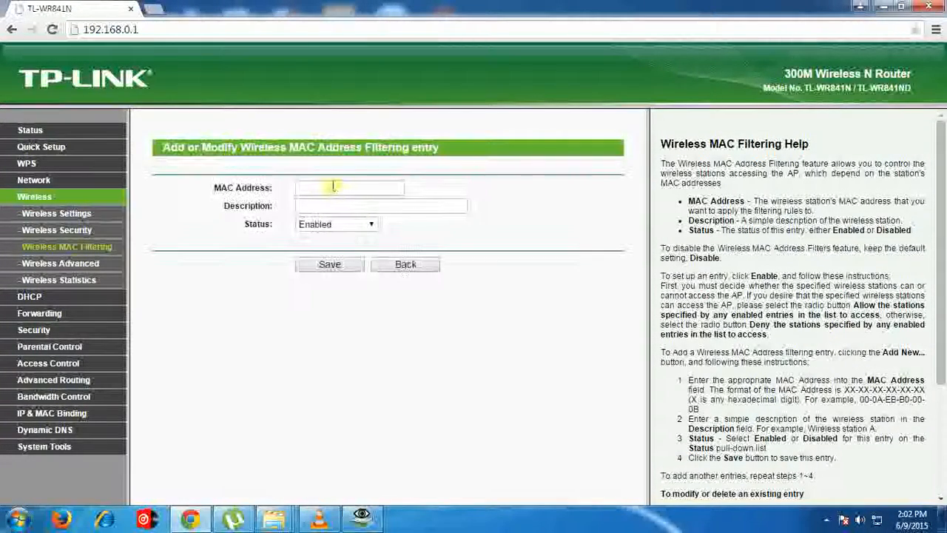
{"action": "left_click", "coordinate": [319, 189]}
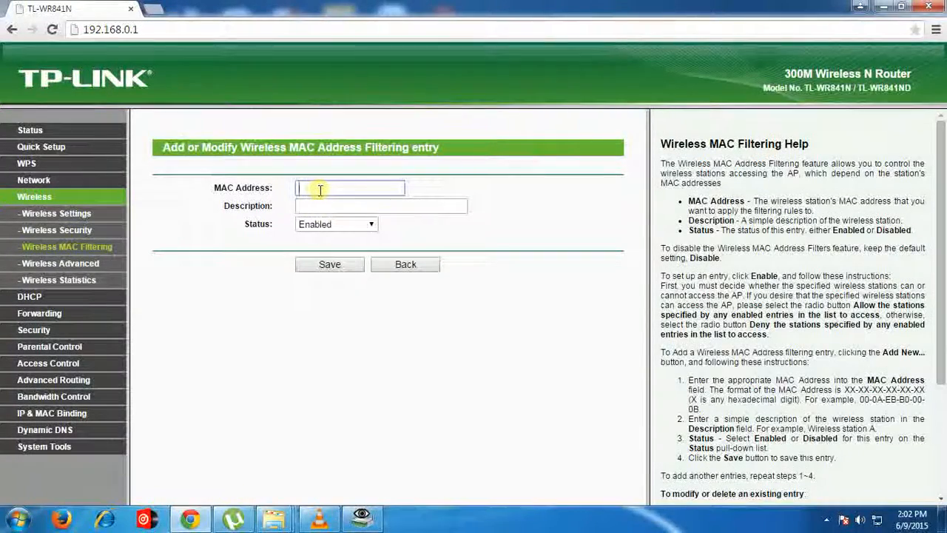
{"action": "key", "text": "ctrl+v"}
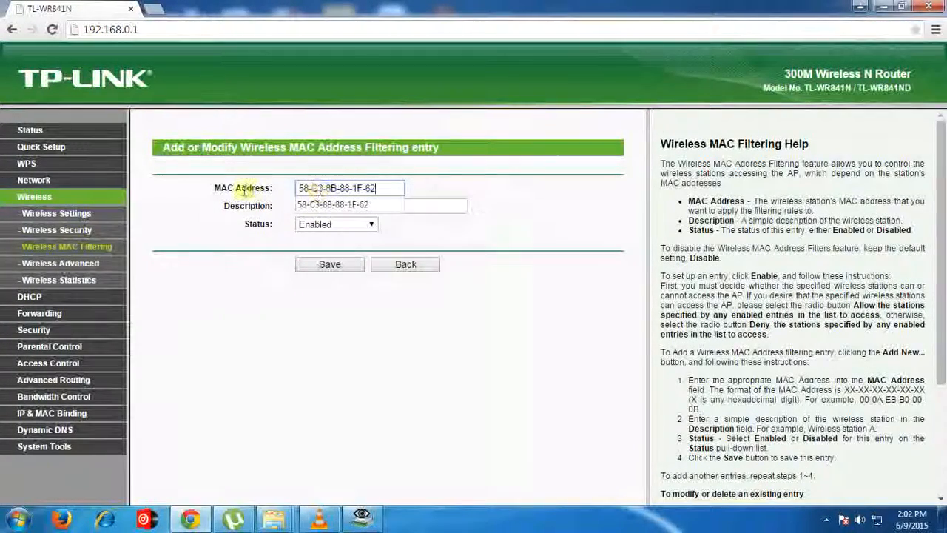
{"action": "left_click", "coordinate": [428, 189]}
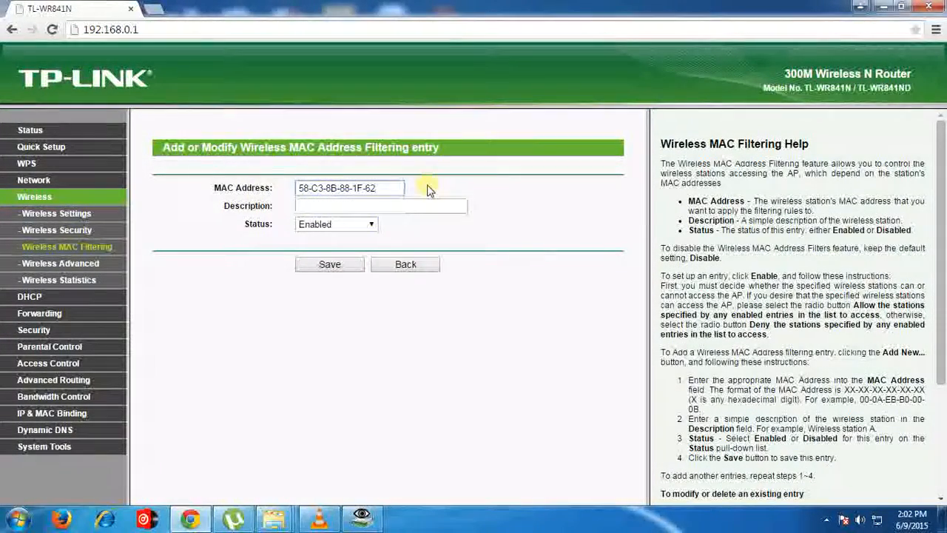
{"action": "left_click", "coordinate": [331, 268]}
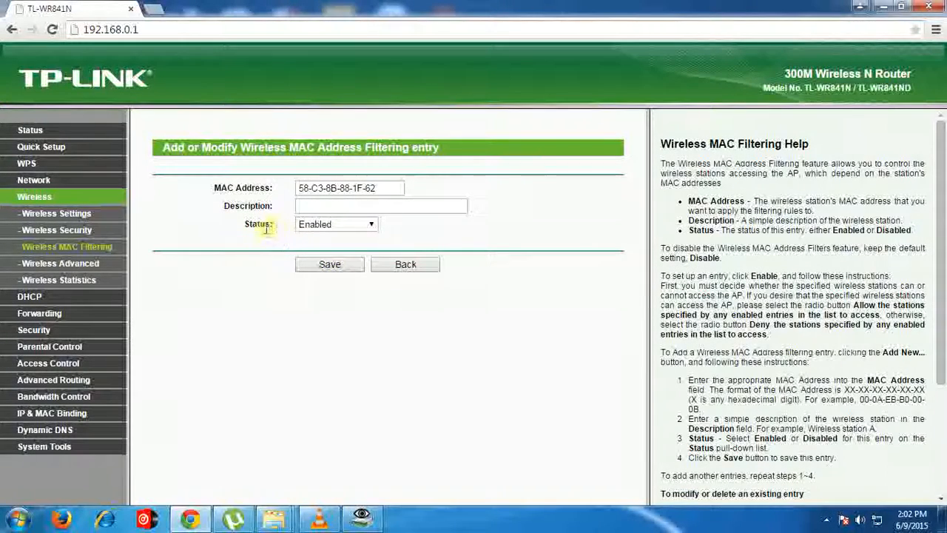
{"action": "left_click", "coordinate": [368, 224]}
{"action": "left_click", "coordinate": [412, 239]}
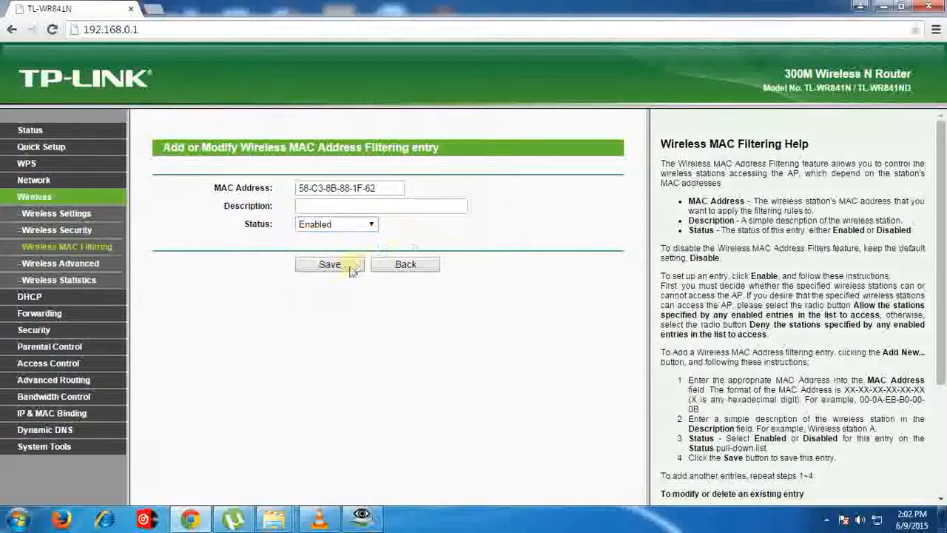
{"action": "left_click", "coordinate": [348, 266]}
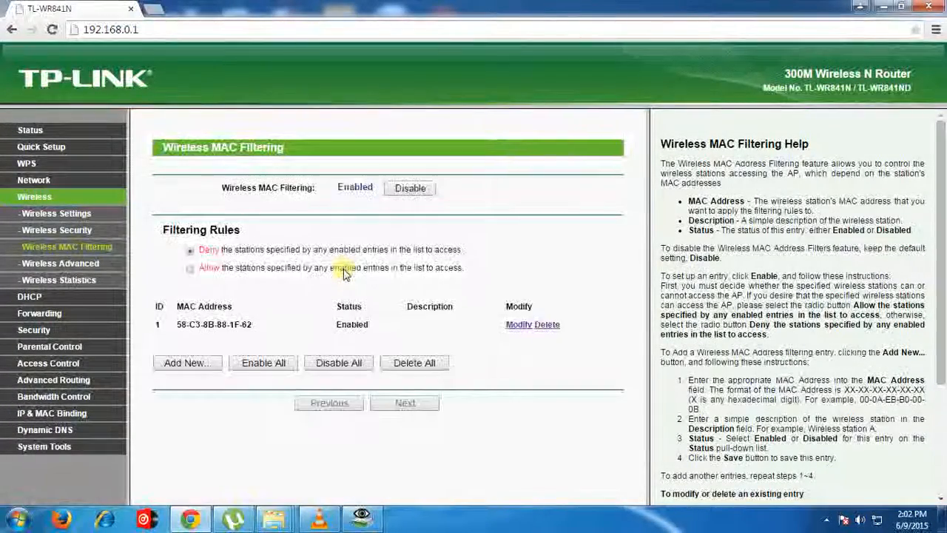
Step: Check the connected stations in Wireless Statistics and go back to the Wireless MAC Filtering page
{"action": "left_click", "coordinate": [85, 285]}
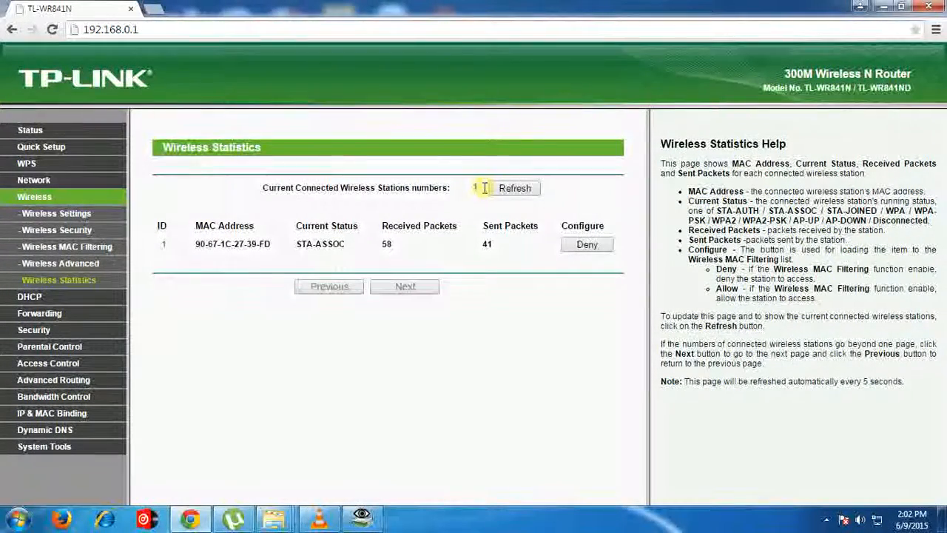
{"action": "left_click", "coordinate": [68, 246]}
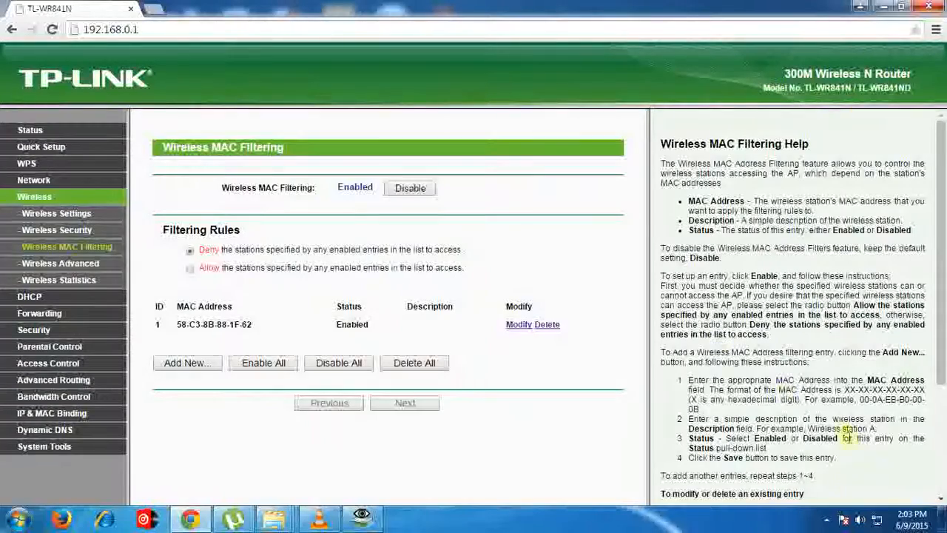
{"action": "left_click", "coordinate": [827, 519]}
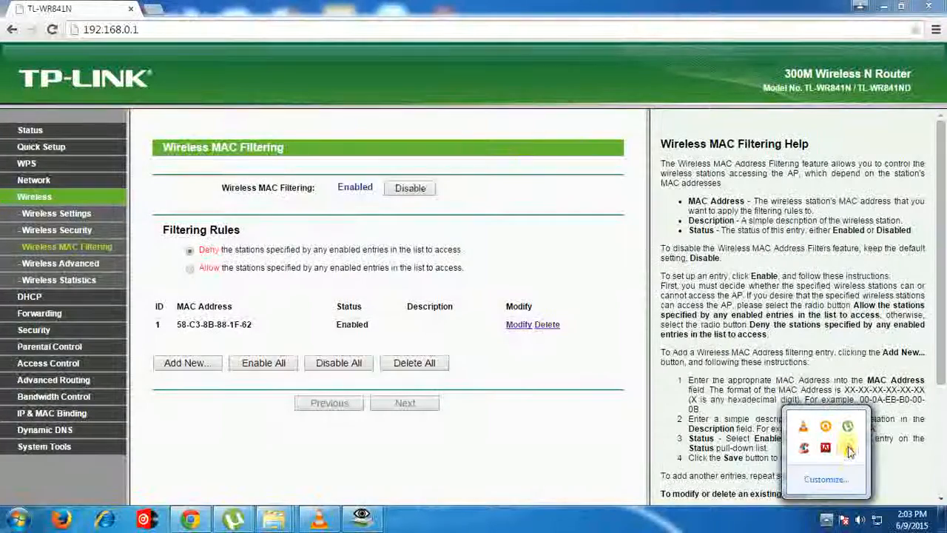